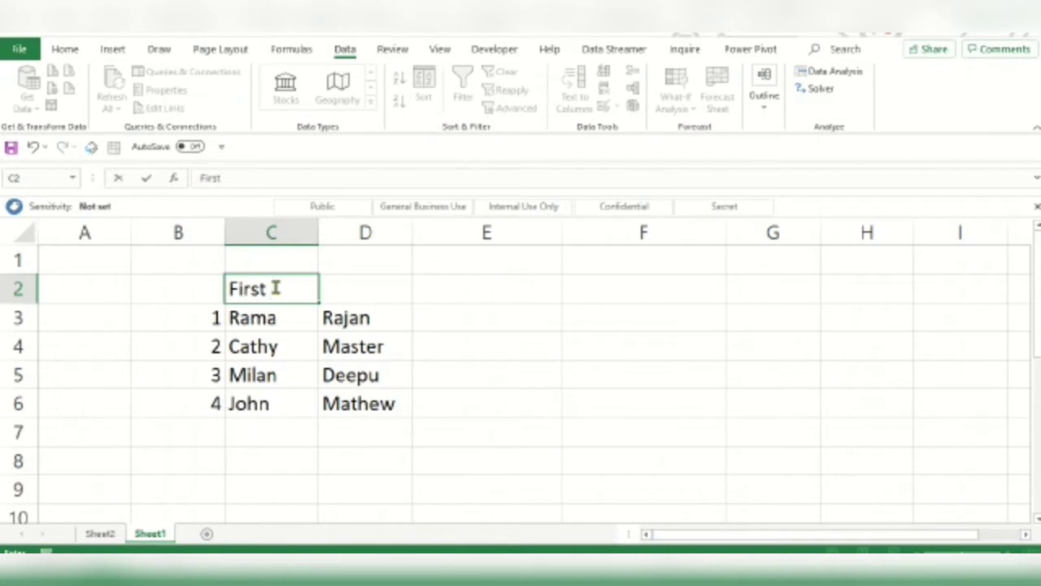
# Enter the column headers First Name, Last Name and Full Name in C2, D2 and E2.
pyautogui.write('Name')
pyautogui.press('Tab')
pyautogui.write('L')
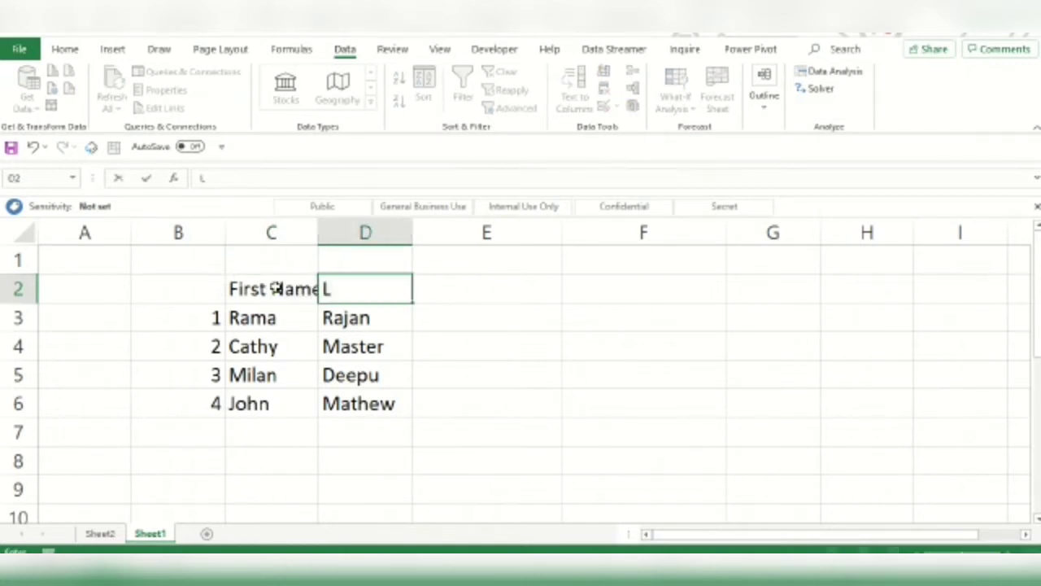
pyautogui.write('L')
pyautogui.press('BackSpace')
pyautogui.write('ast Name')
pyautogui.press('Tab')
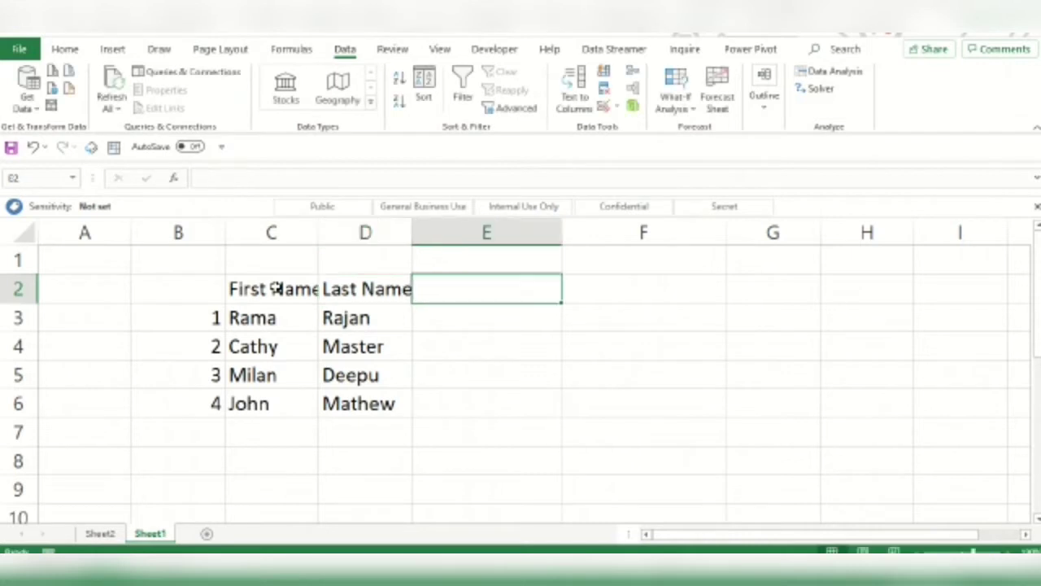
pyautogui.write('Full ')
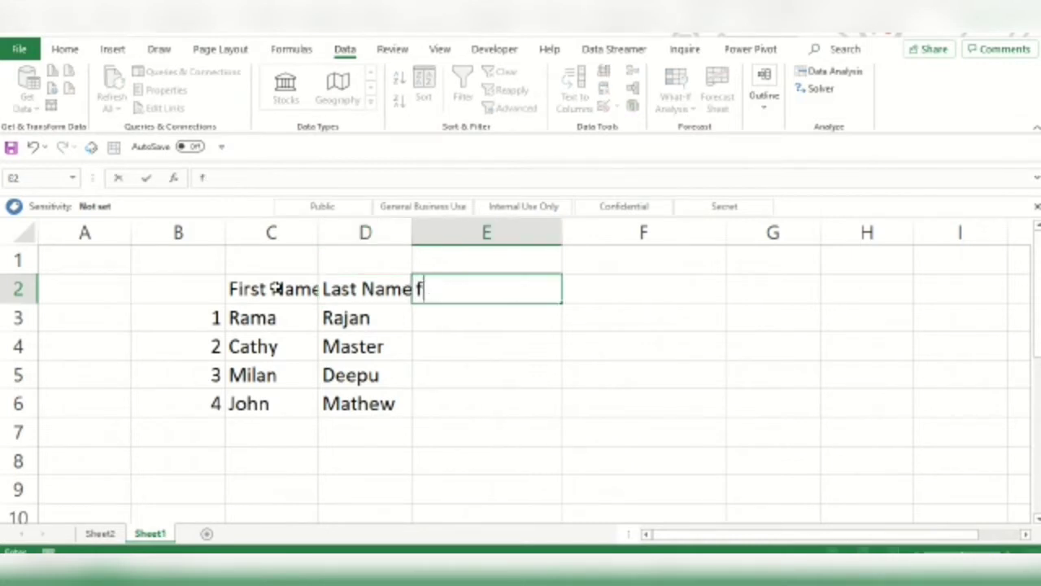
pyautogui.write('Name')
pyautogui.press('Return')
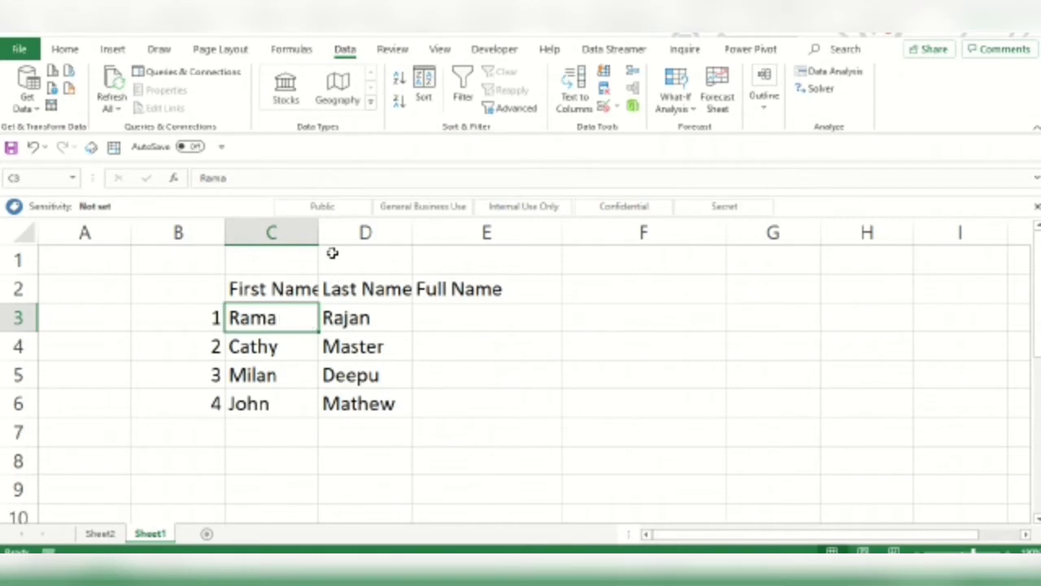
# Try to join the first and last name in E3 with the formula =C3&D3.
pyautogui.click(372, 320)
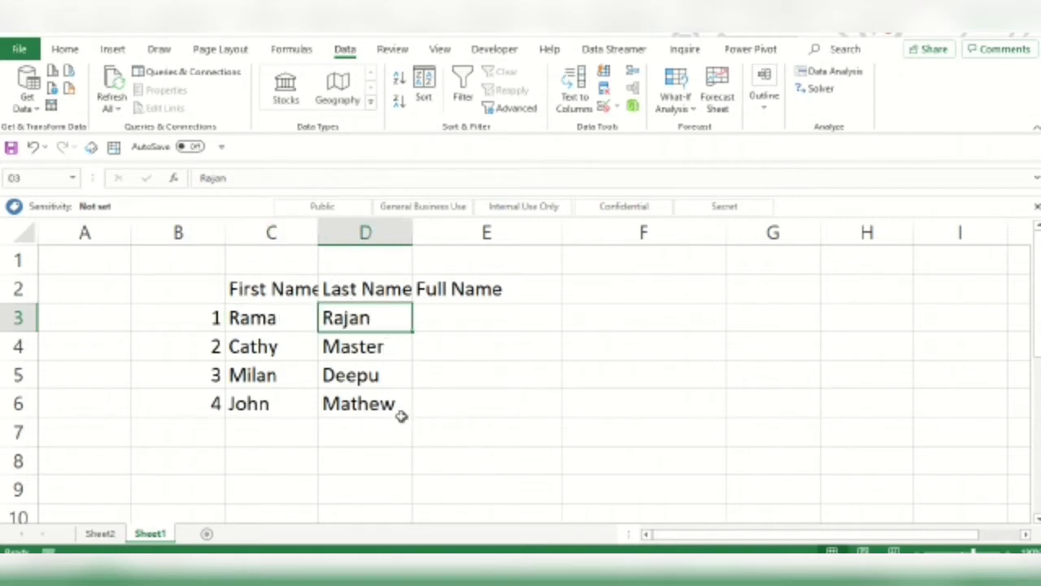
pyautogui.click(491, 319)
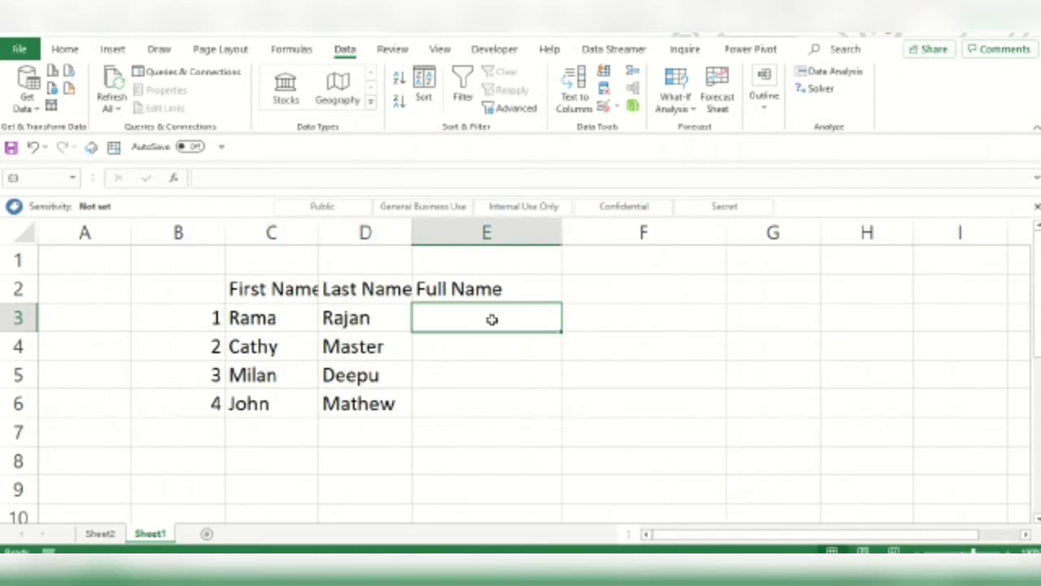
pyautogui.write('=')
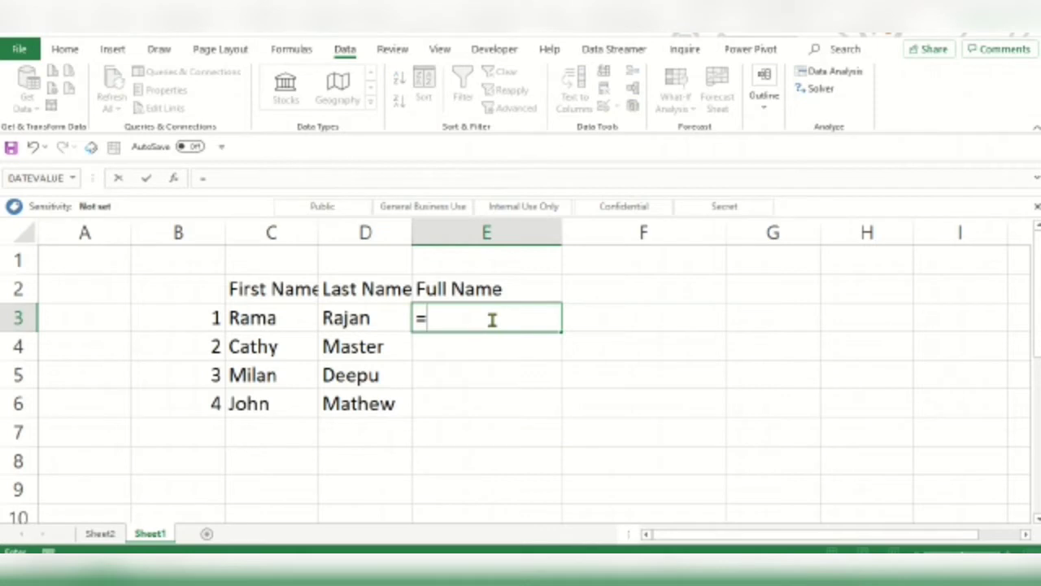
pyautogui.click(291, 320)
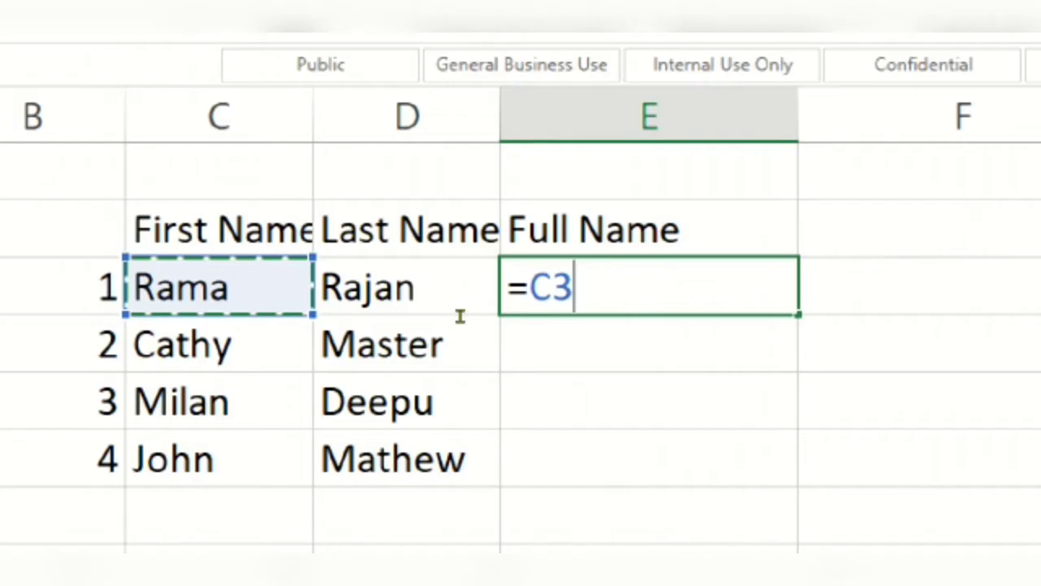
pyautogui.write('&')
pyautogui.click(352, 314)
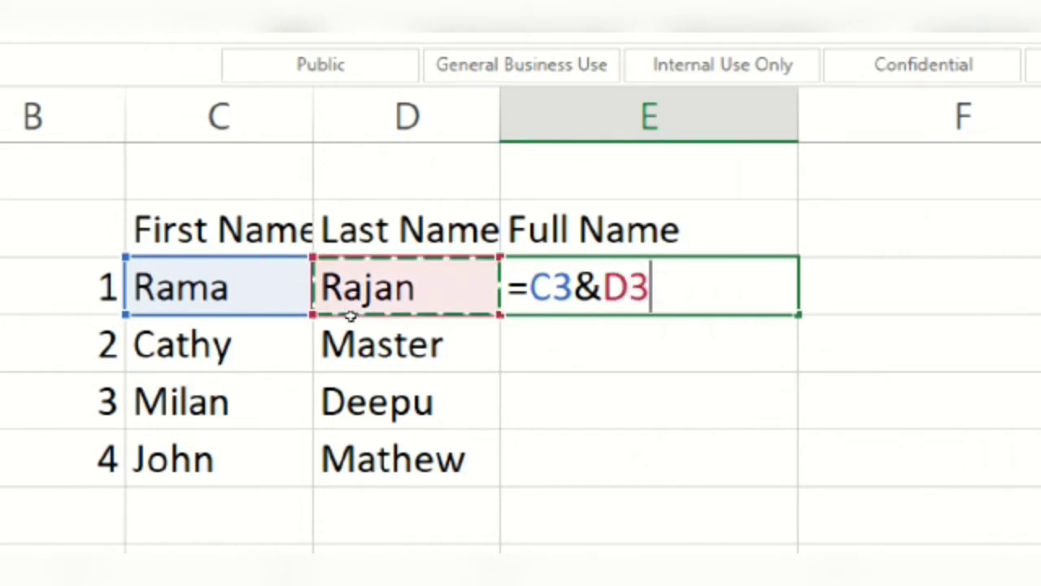
pyautogui.press('Return')
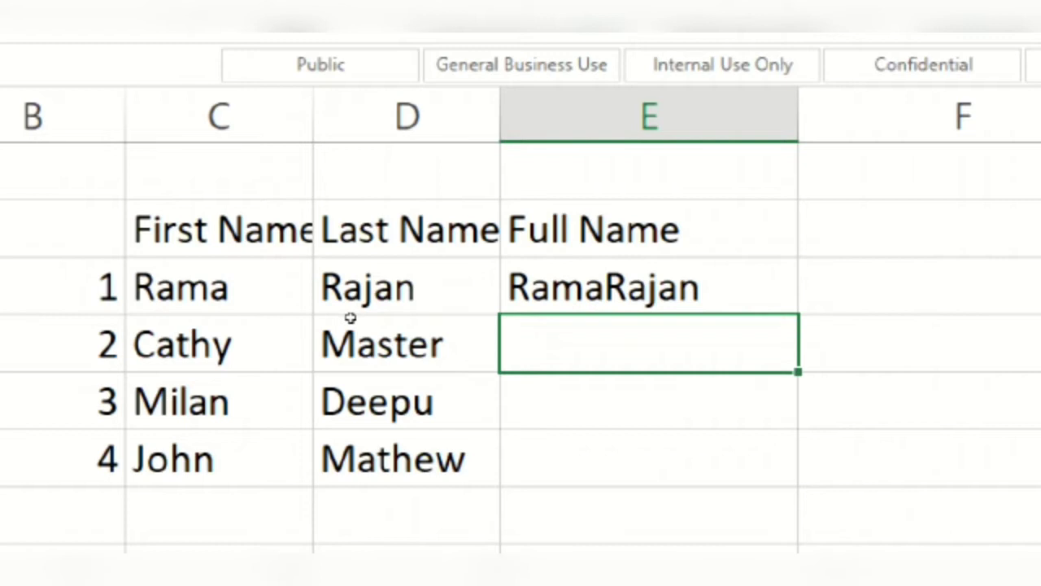
# Replace the formula in E3 with =C3&""&D3.
pyautogui.click(529, 314)
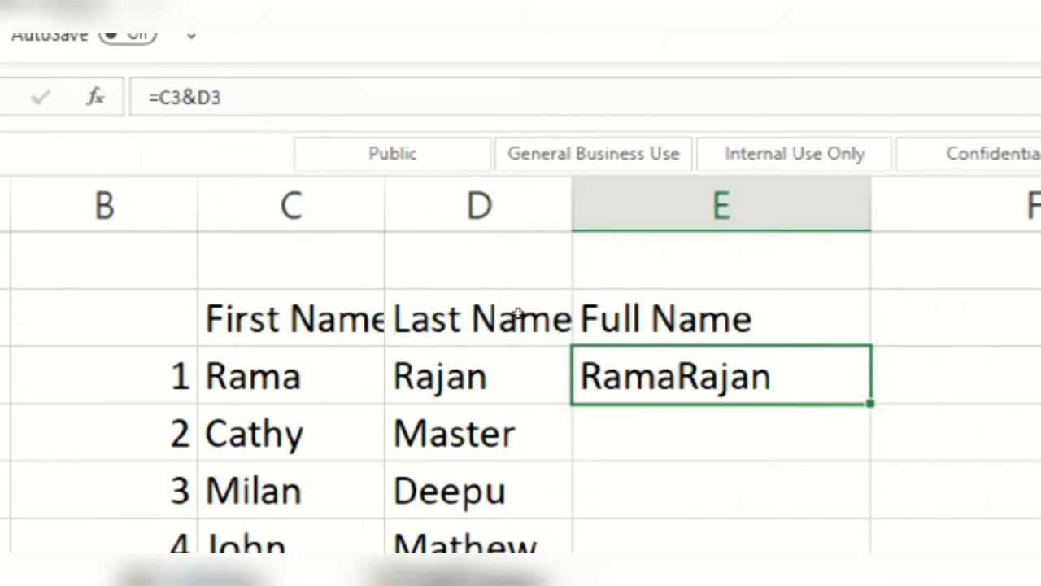
pyautogui.press('Delete')
pyautogui.write('=')
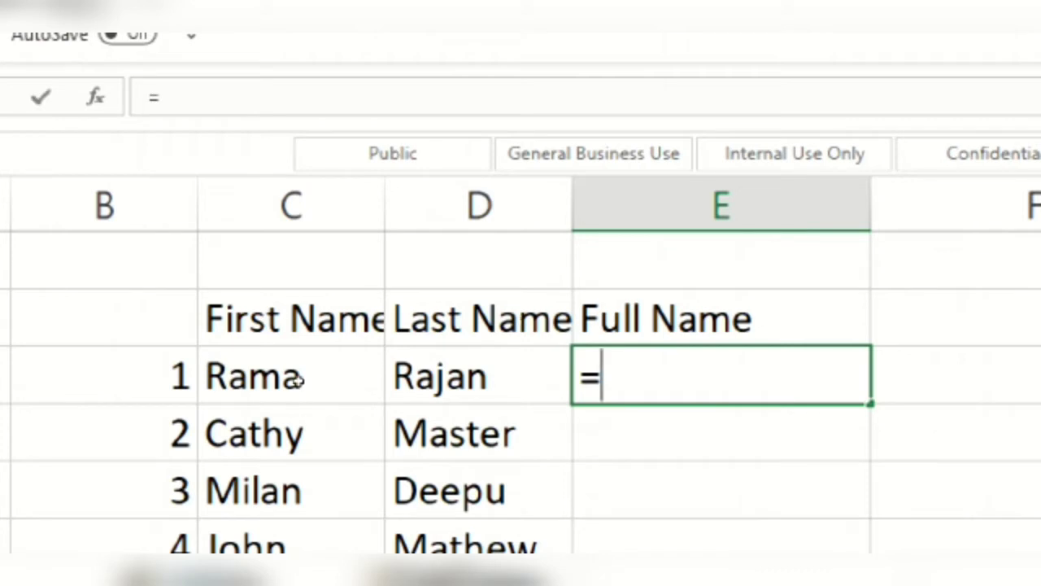
pyautogui.click(259, 372)
pyautogui.write('&')
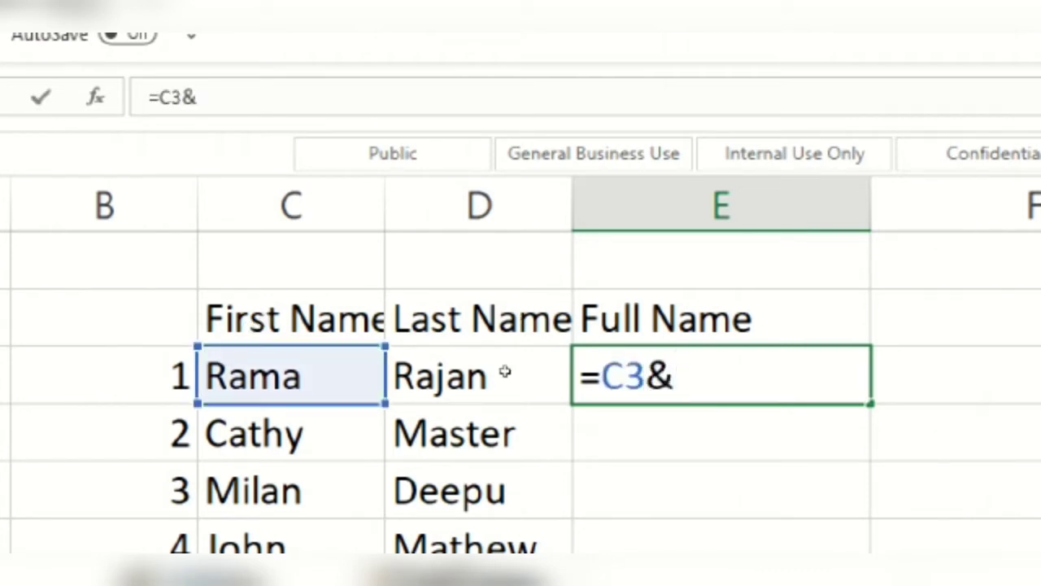
pyautogui.write('"')
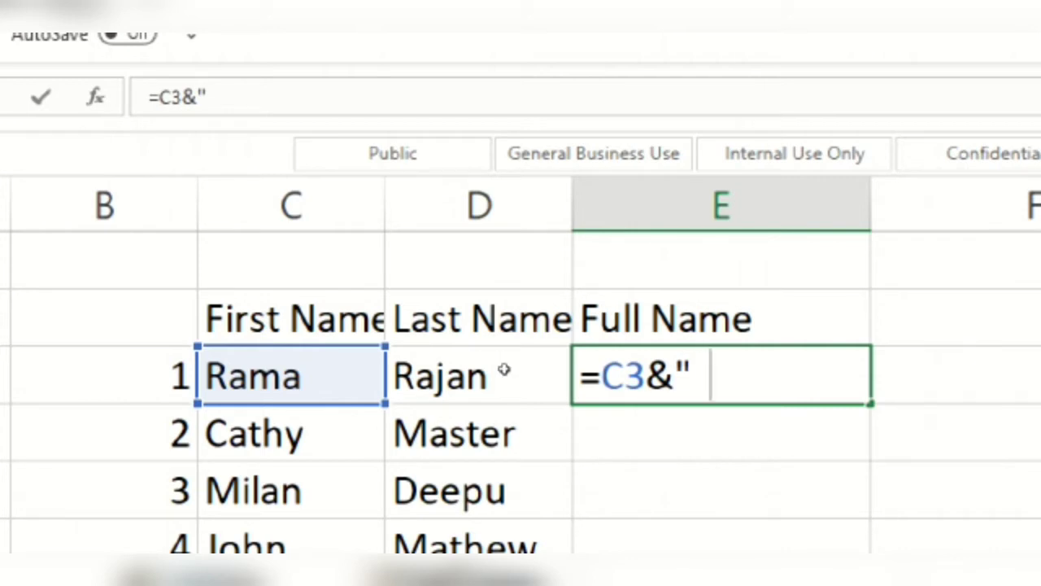
pyautogui.press('BackSpace')
pyautogui.press('BackSpace')
pyautogui.write('"&')
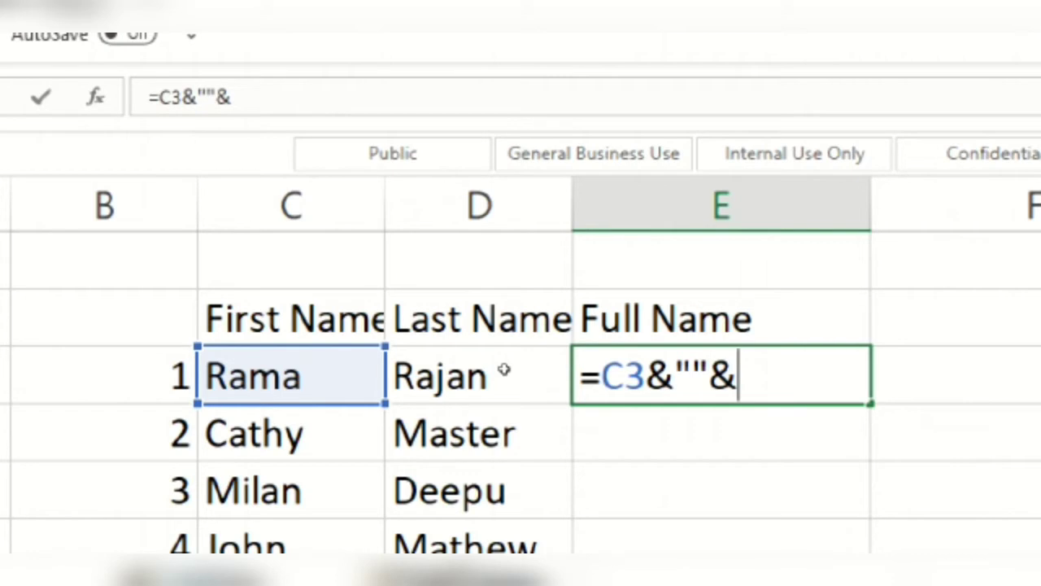
pyautogui.press('Left')
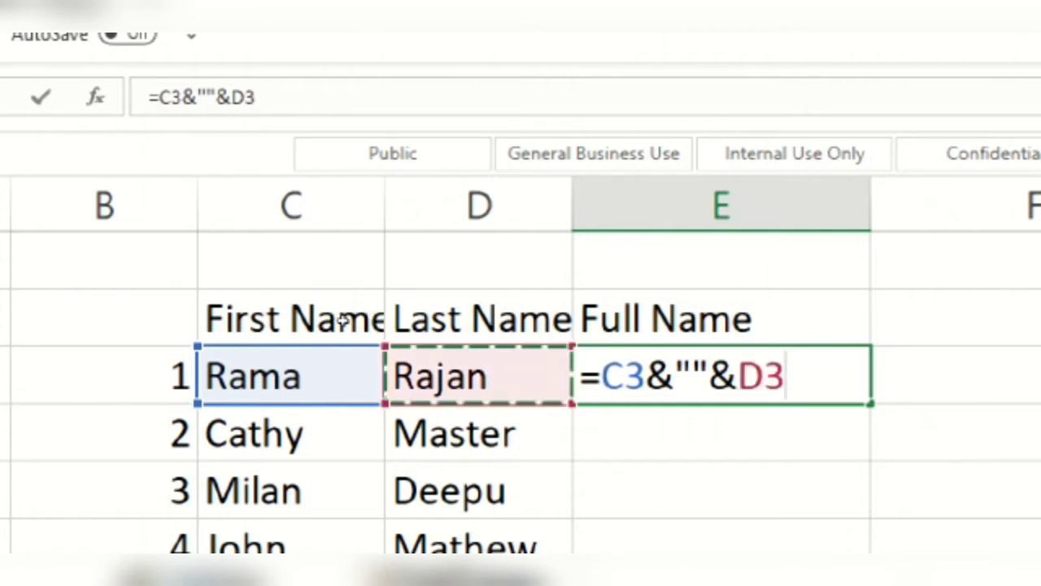
pyautogui.press('Return')
pyautogui.press('Up')
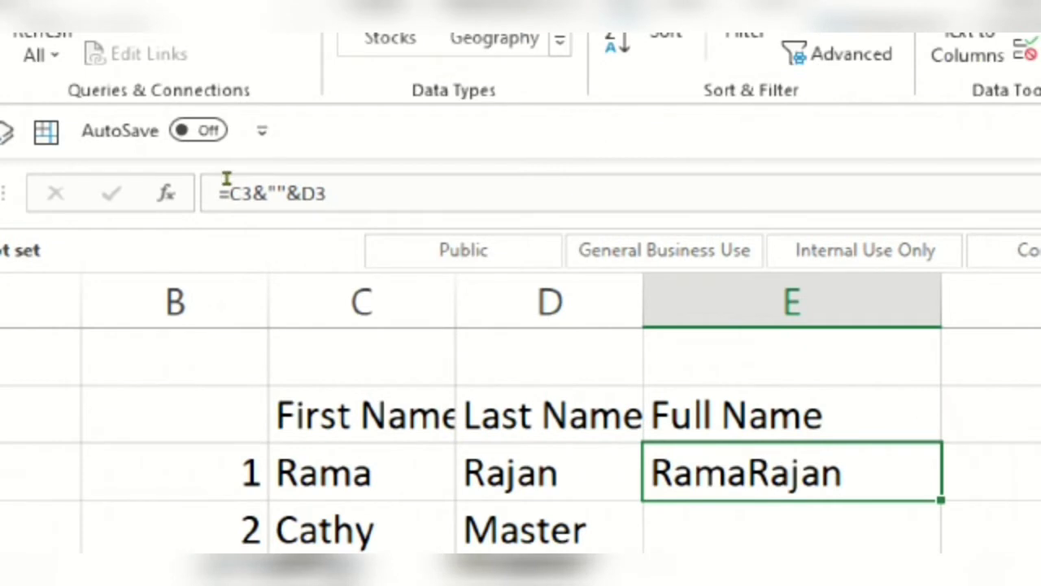
# Add a space between the quotes so E3's formula reads =C3&" "&D3, and fill it down to E6.
pyautogui.click(277, 193)
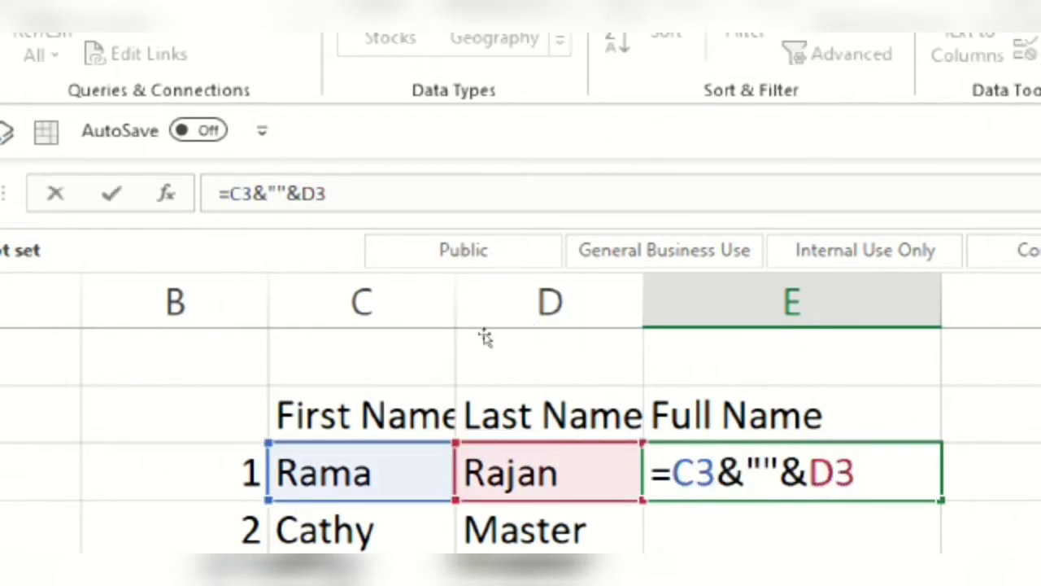
pyautogui.press('End')
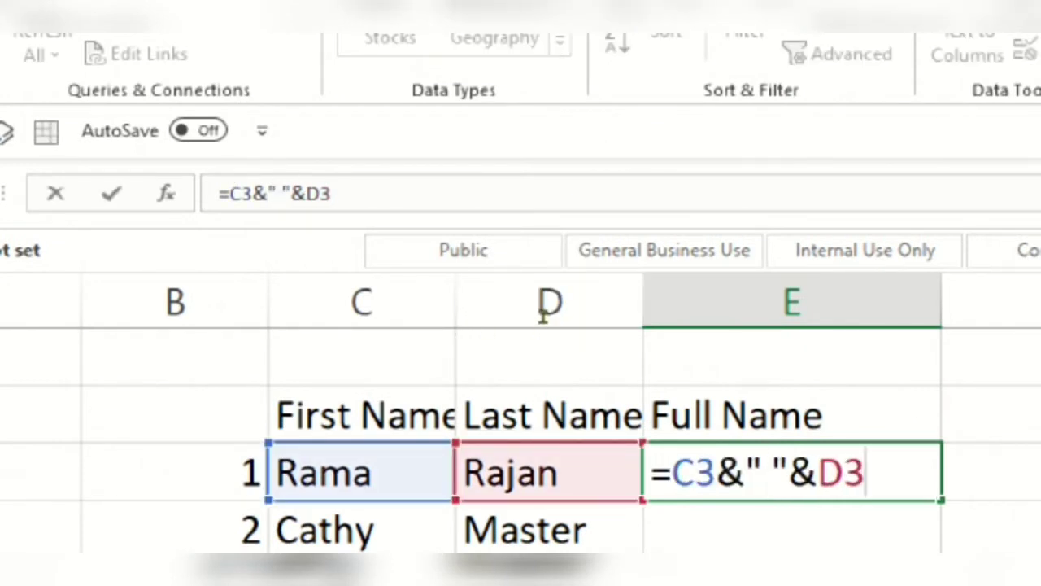
pyautogui.press('Return')
pyautogui.press('Up')
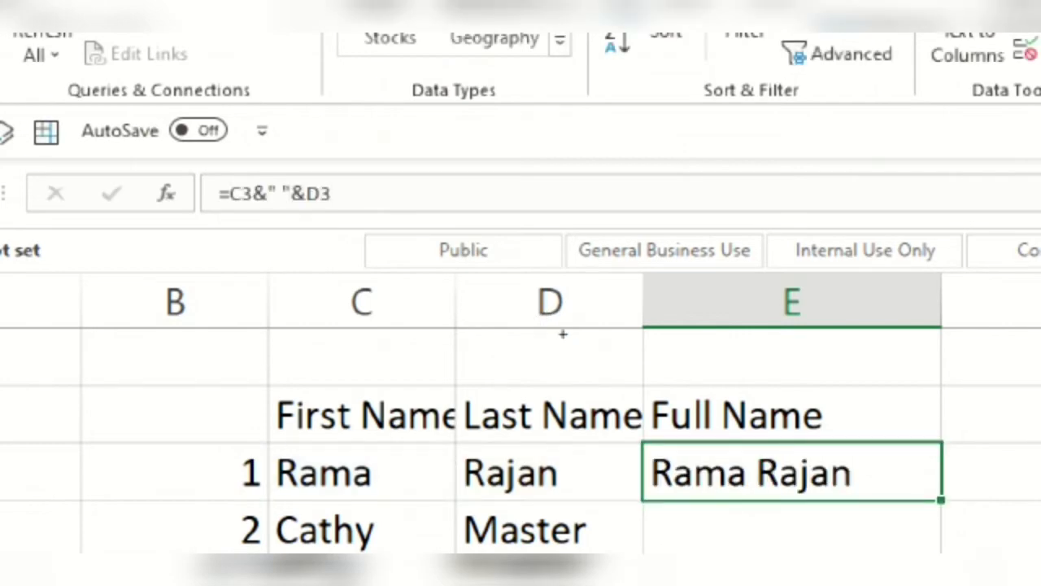
pyautogui.moveTo(942, 499); pyautogui.dragTo(909, 568)
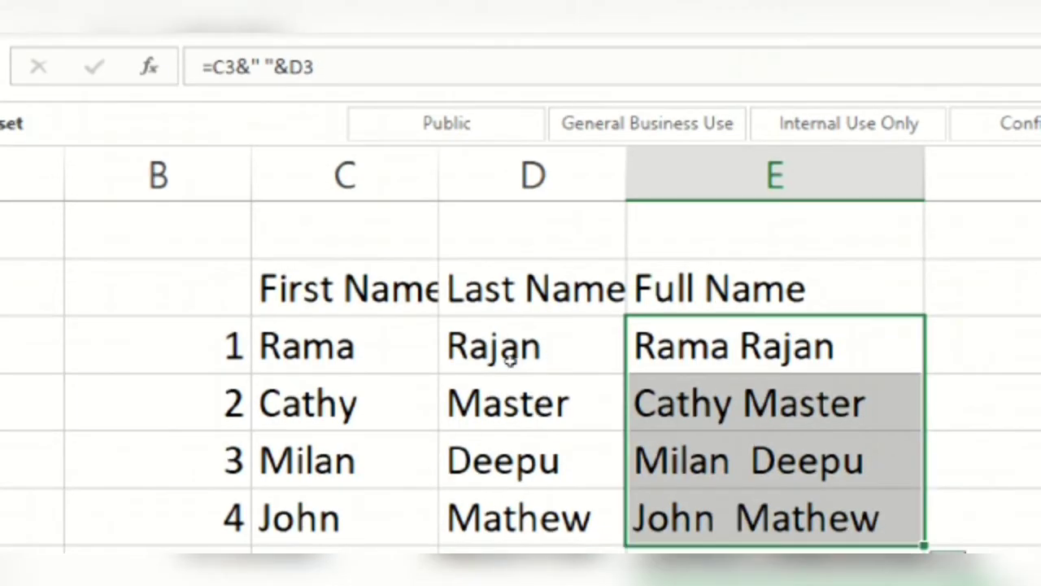
# Copy the full names in E3:E6 and paste them as values into column F starting at F3.
pyautogui.rightClick(785, 381)
pyautogui.click(866, 93)
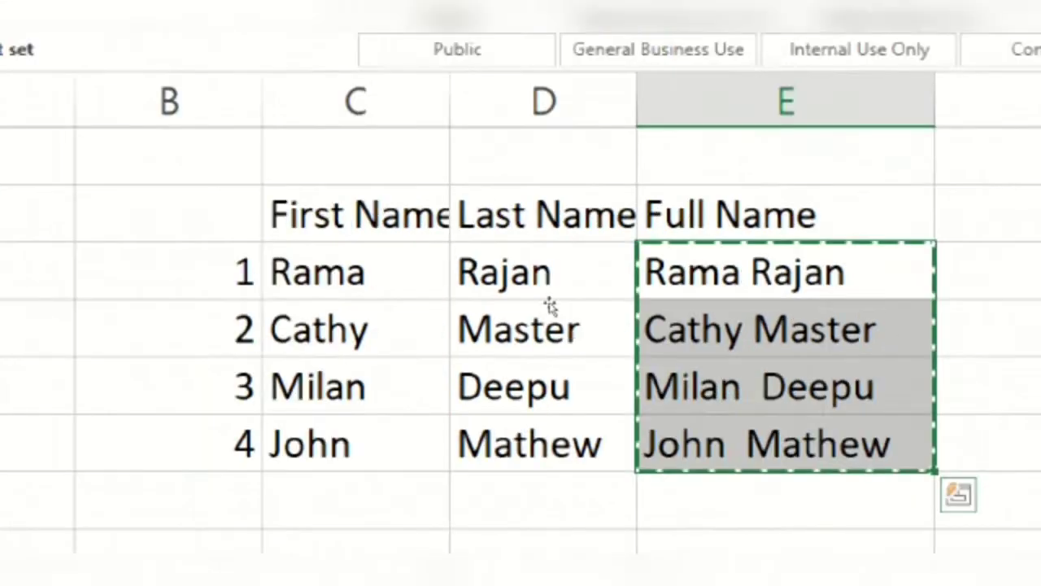
pyautogui.press('Right')
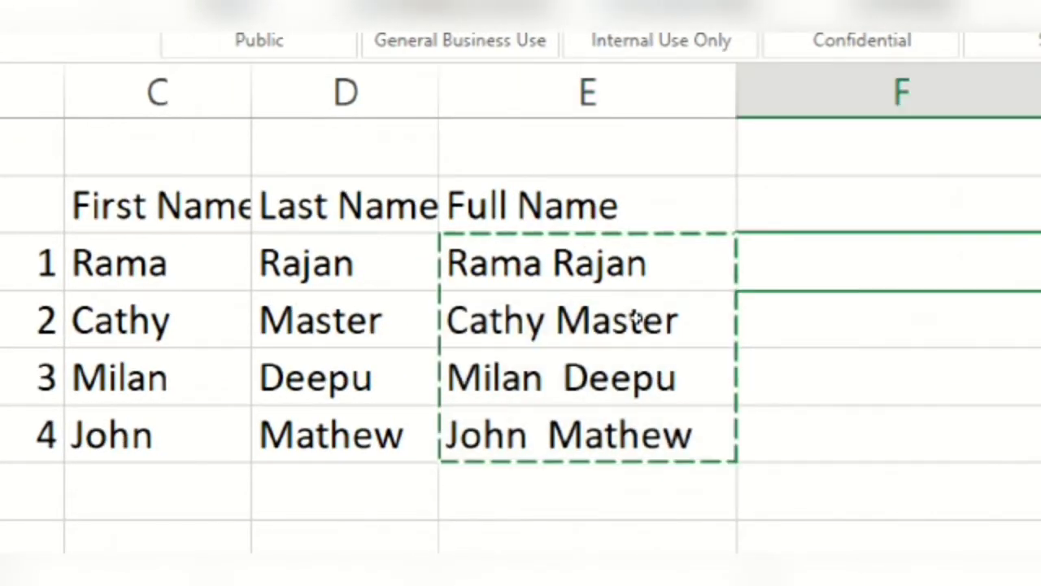
pyautogui.hotkey('shift', 'F10')
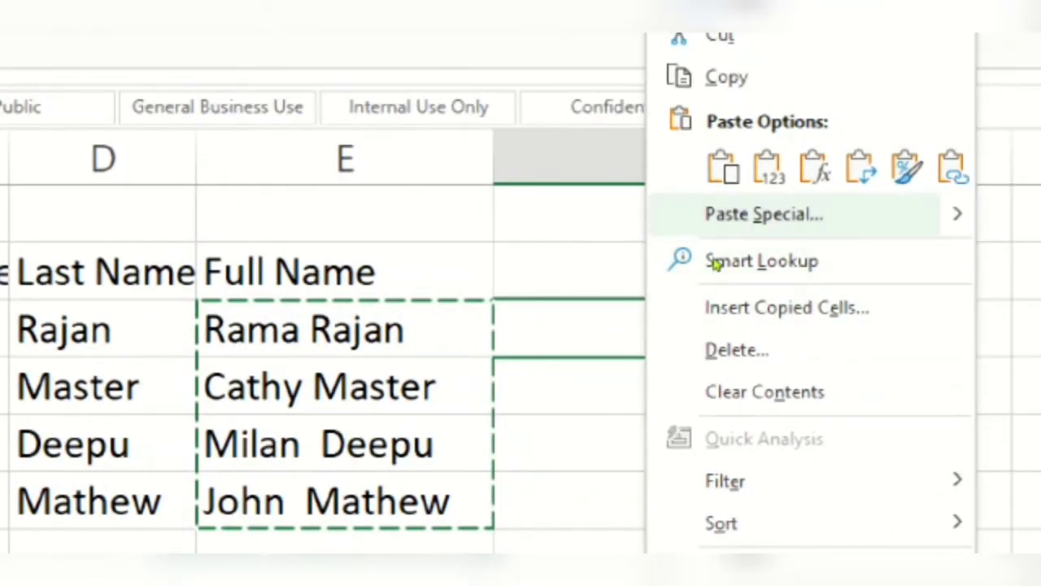
pyautogui.press('Right')
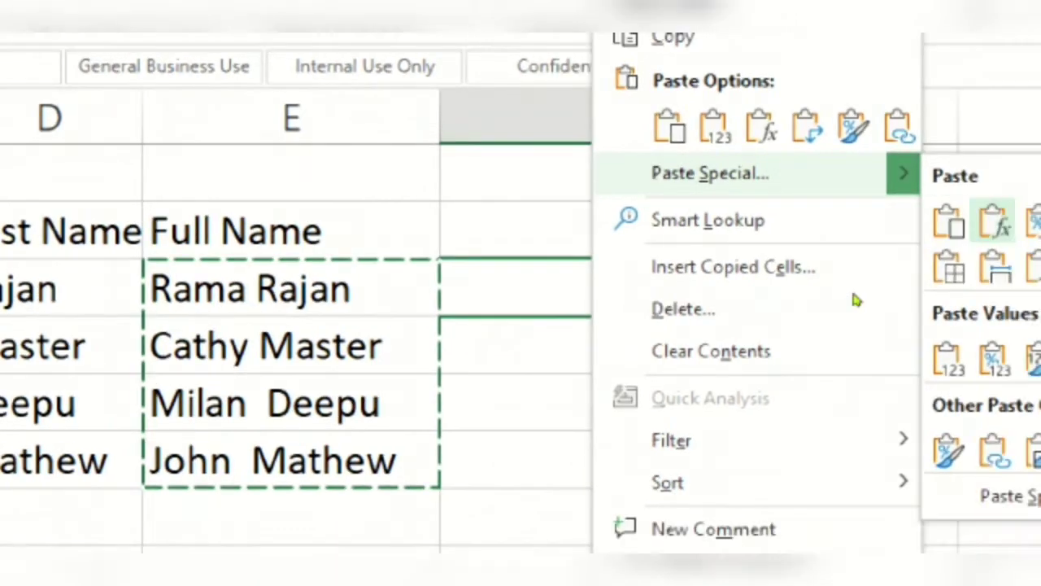
pyautogui.press('Down')
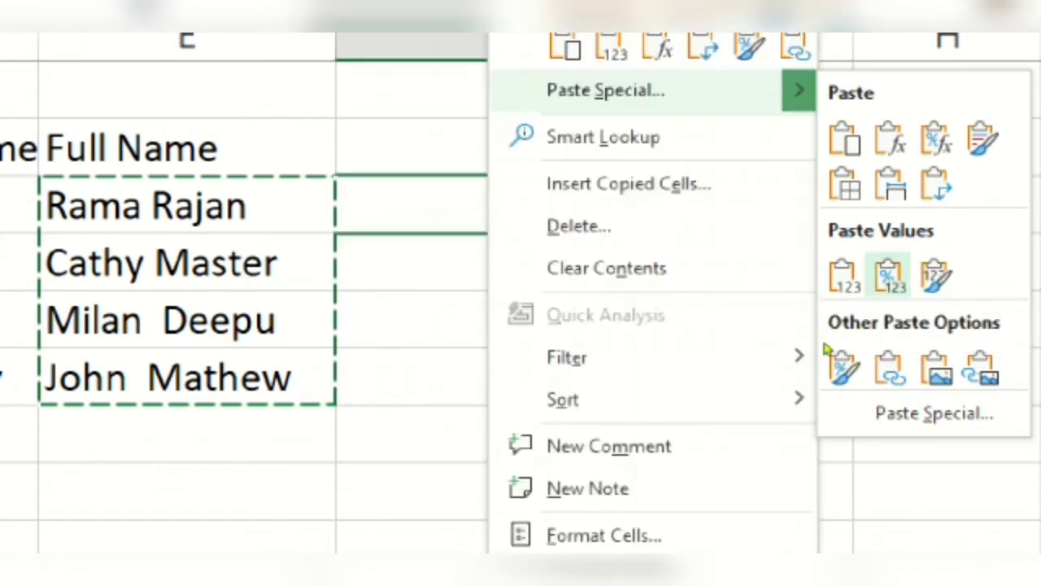
pyautogui.click(935, 279)
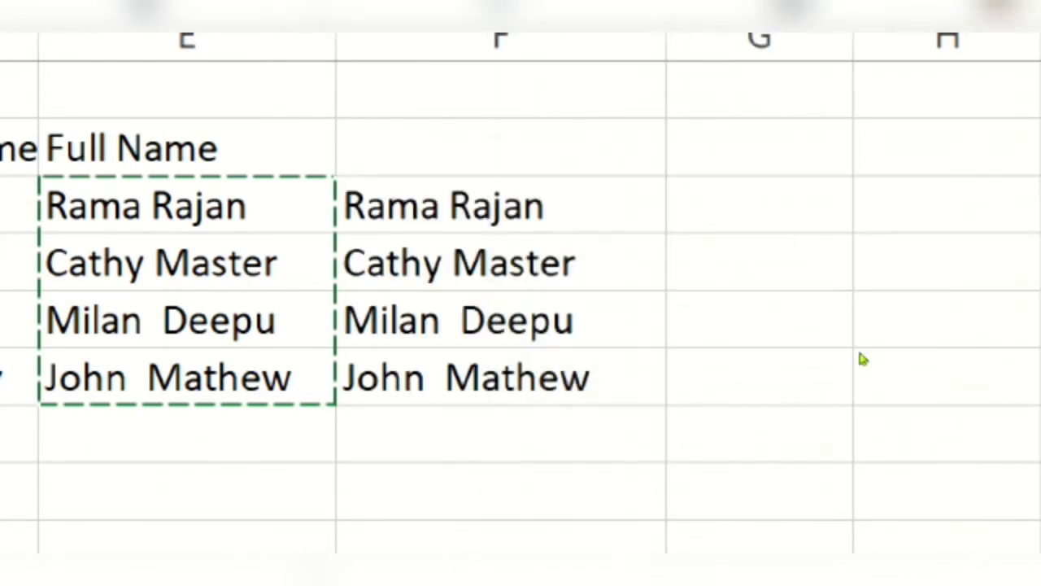
# Compare the content of the pasted cell F3 with the formula in E3.
pyautogui.press('Up')
pyautogui.press('Down')
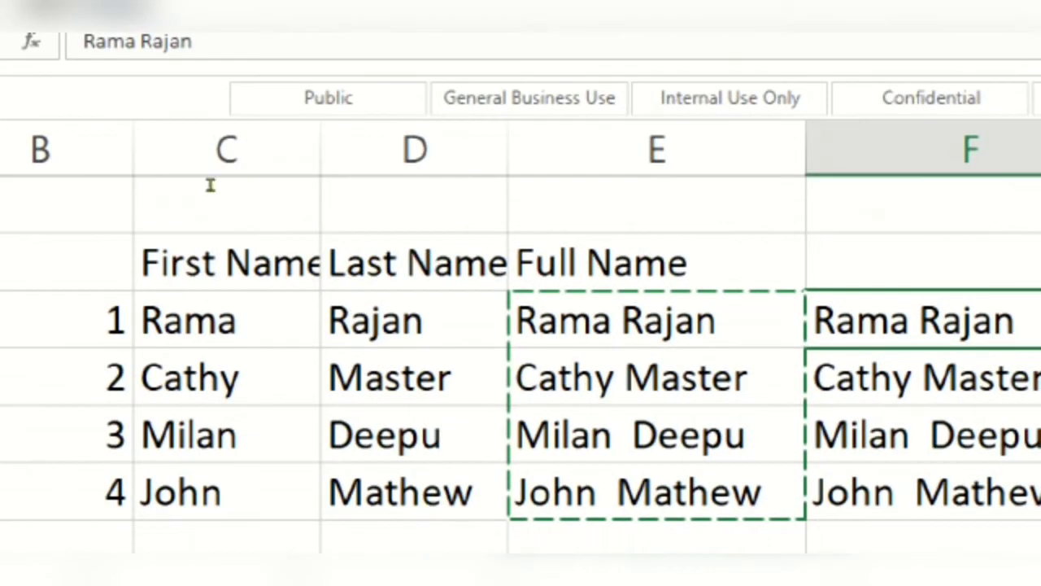
pyautogui.click(498, 316)
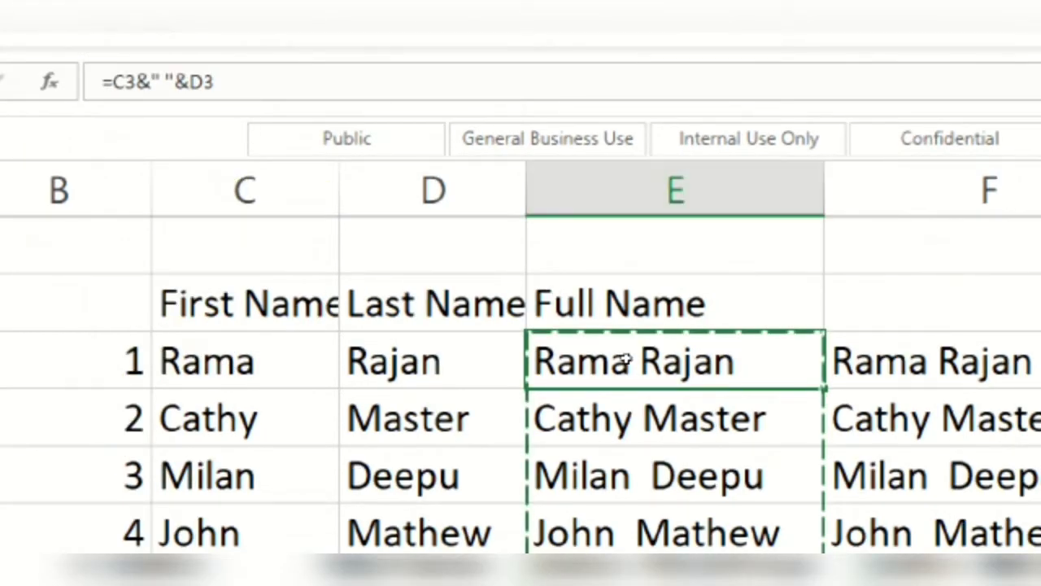
pyautogui.press('Right')
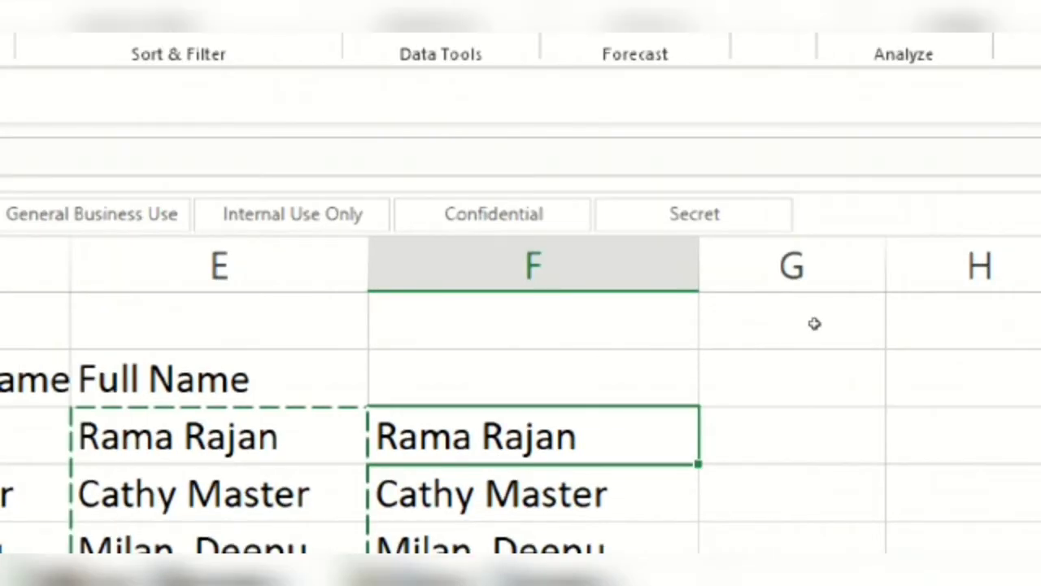
pyautogui.press('Right')
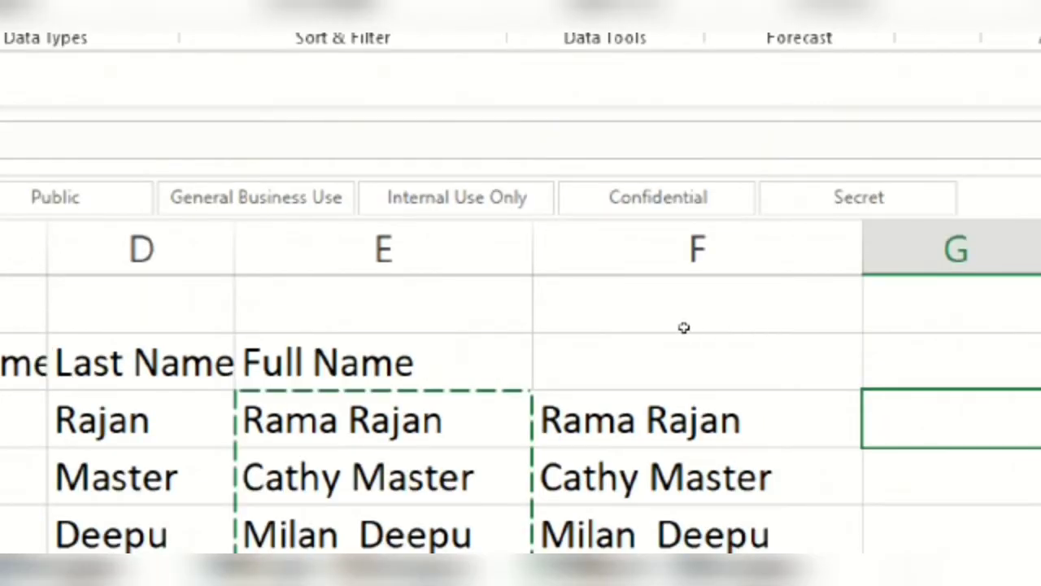
# Split F3:F6 with Text to Columns as delimited data, using Space as the delimiter, General format and destination $F$3.
pyautogui.press('Left')
pyautogui.hotkey('shift', 'Down')
pyautogui.hotkey('shift', 'Down')
pyautogui.hotkey('shift', 'Down')
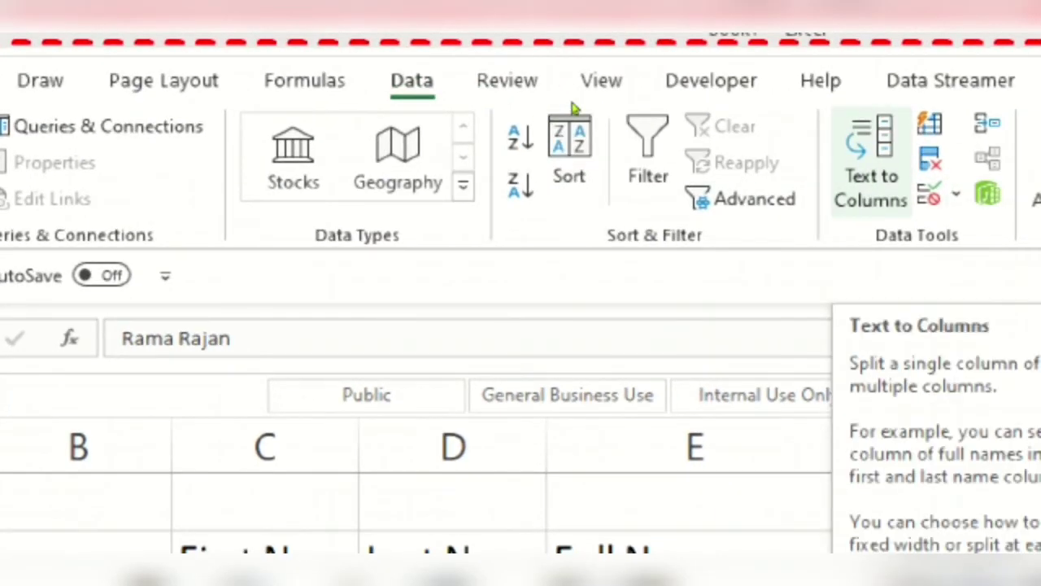
pyautogui.click(871, 162)
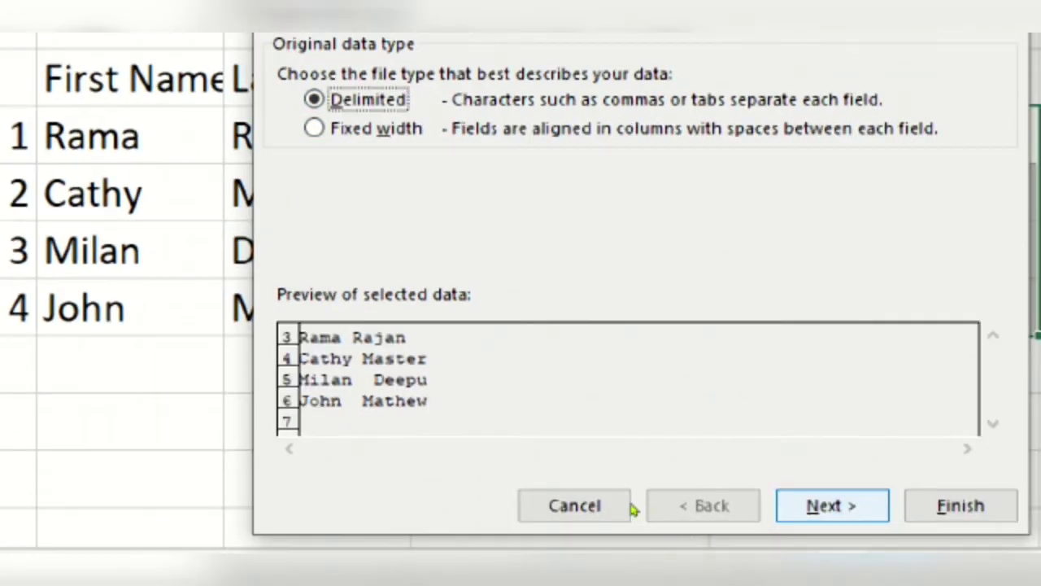
pyautogui.press('Return')
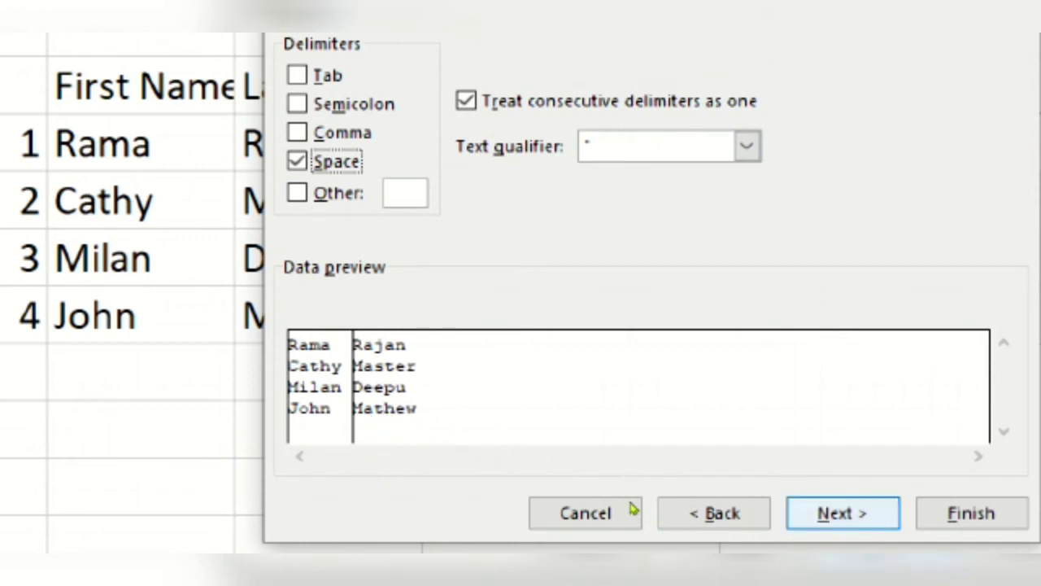
pyautogui.press('Return')
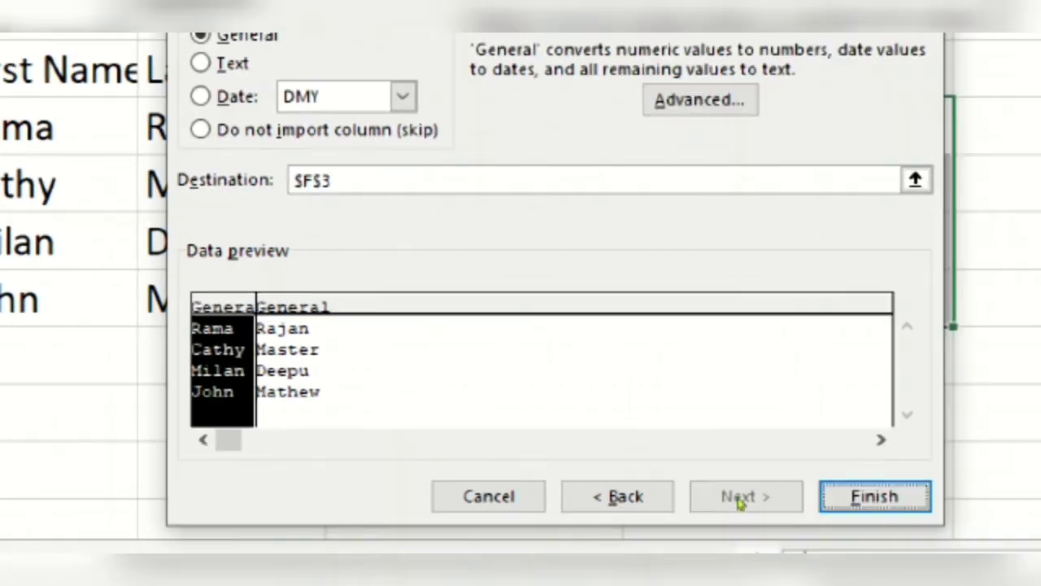
pyautogui.press('Return')
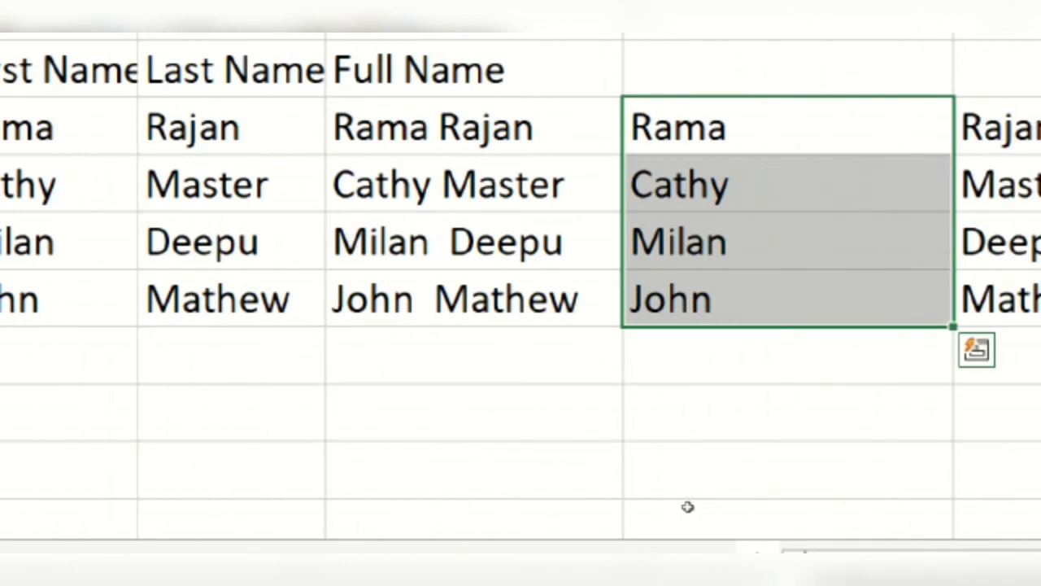